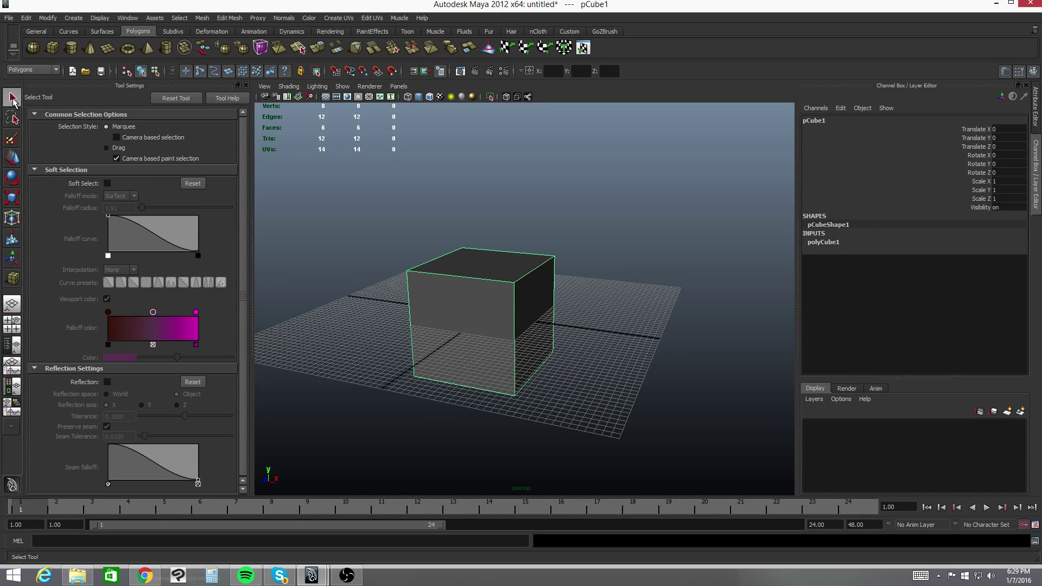
Step: Deselect the cube, select it again and activate the Move tool
click(675, 239)
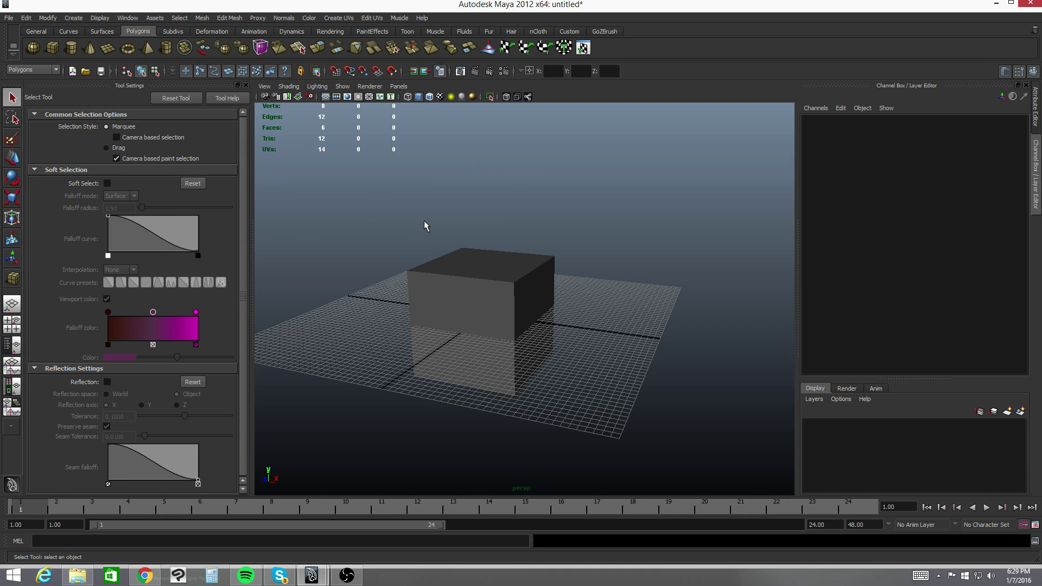
click(490, 273)
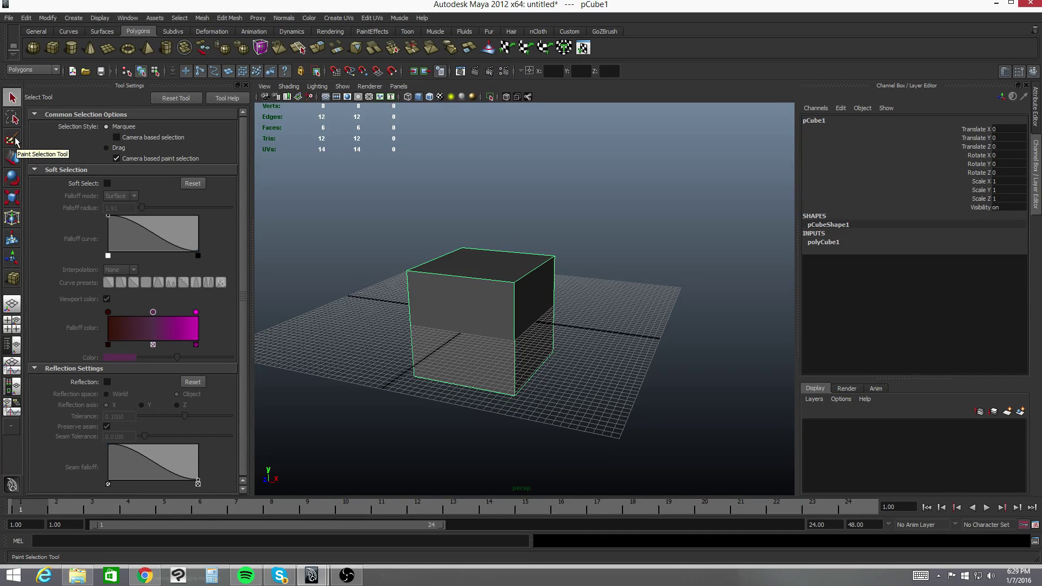
click(12, 158)
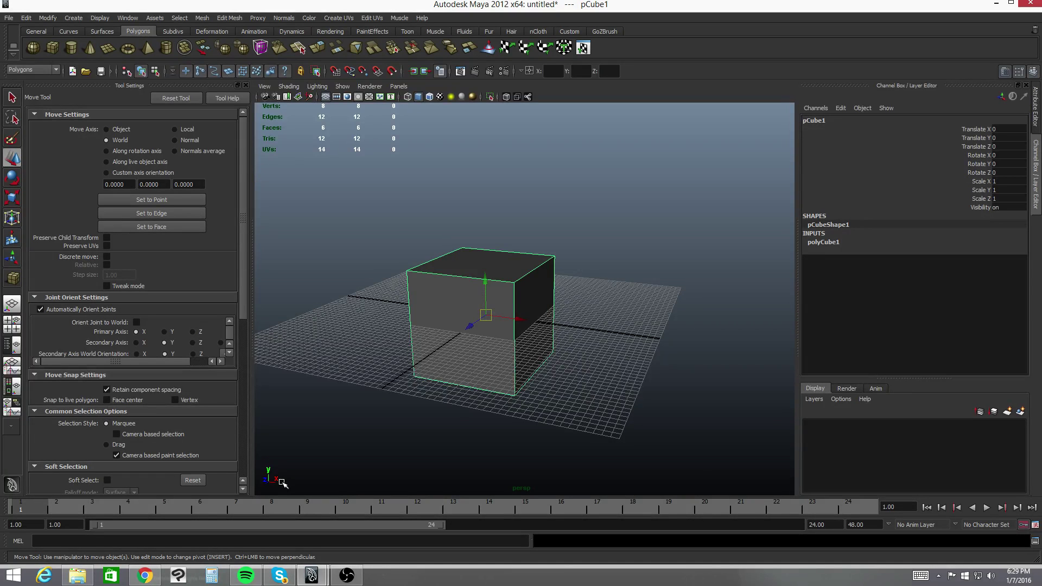
mouse_move(528, 333)
alt+mouse_down()
mouse_move(548, 323)
mouse_move(527, 332)
alt+mouse_up()
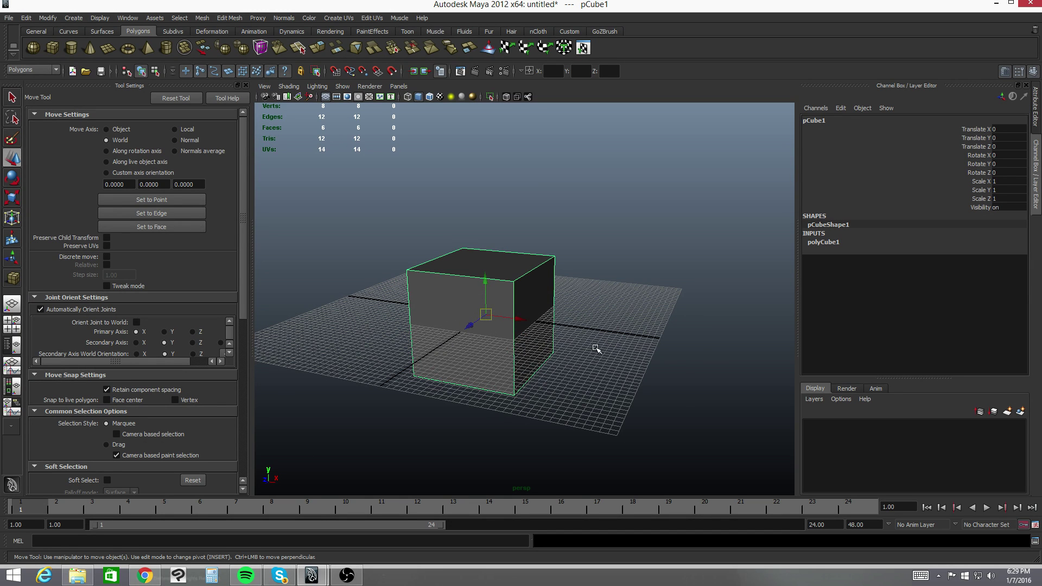
alt+drag(537, 284, 574, 263)
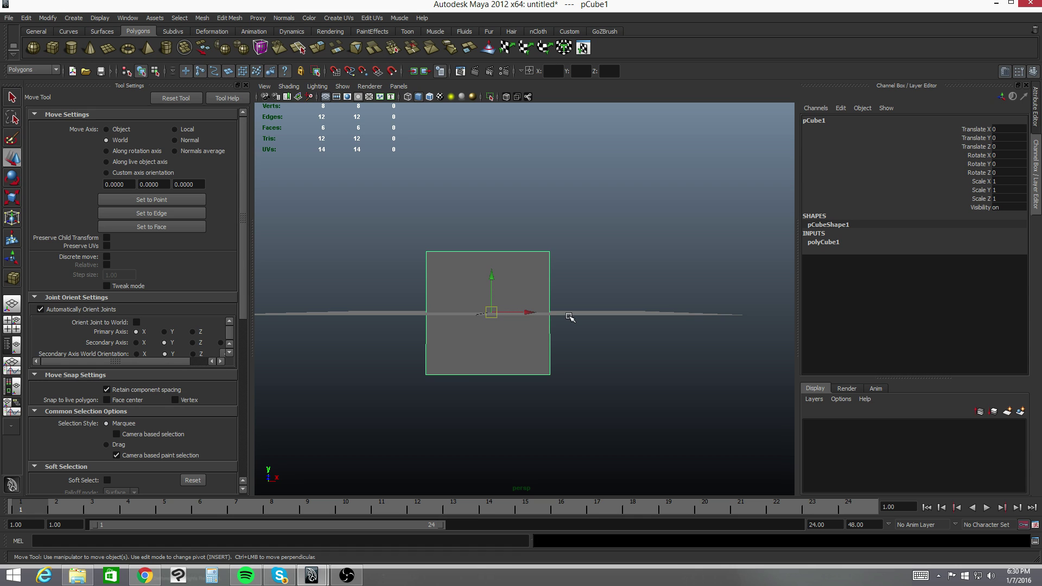
alt+drag(619, 356, 582, 368)
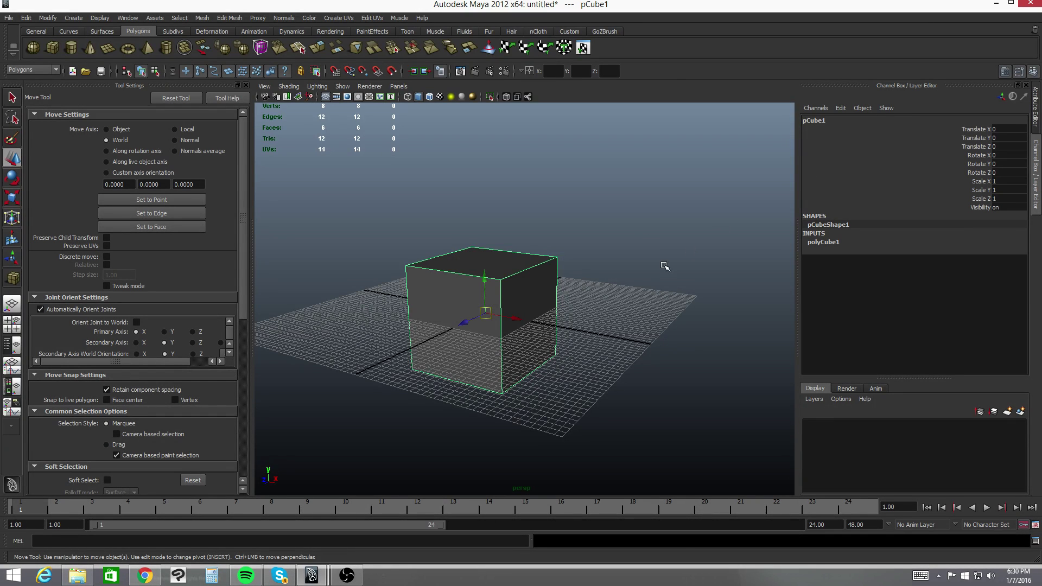
alt+drag(665, 266, 615, 296)
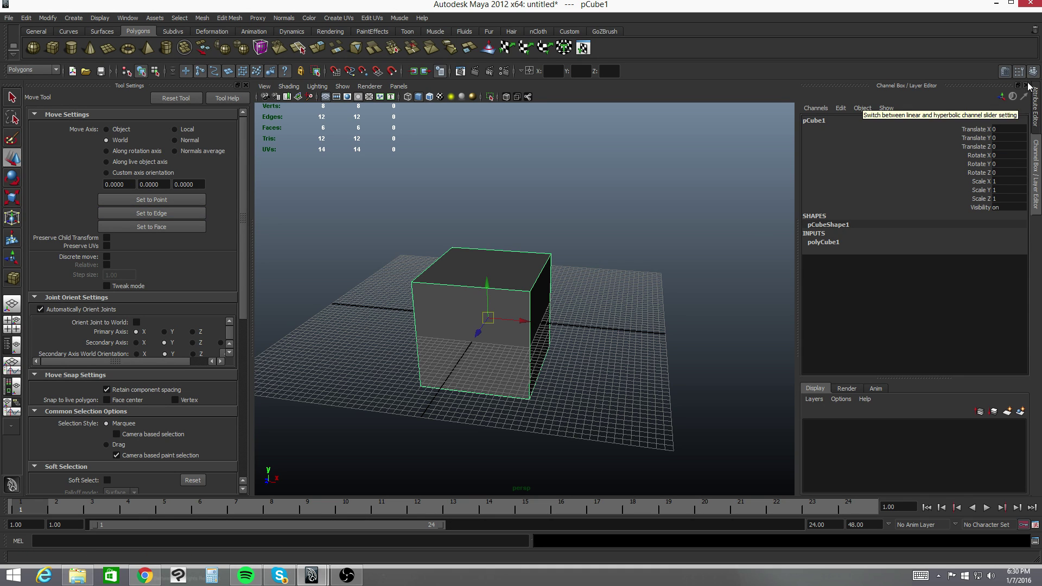
Step: Examine the cube's shape attributes and its polyCube1 dimensions and subdivisions, and return to its transform channels
click(1036, 106)
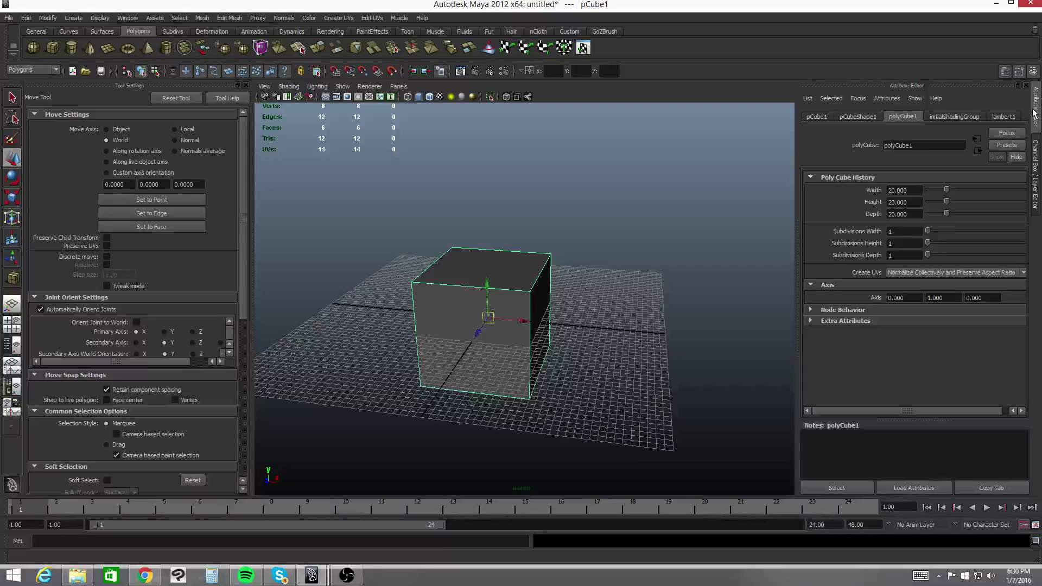
click(861, 116)
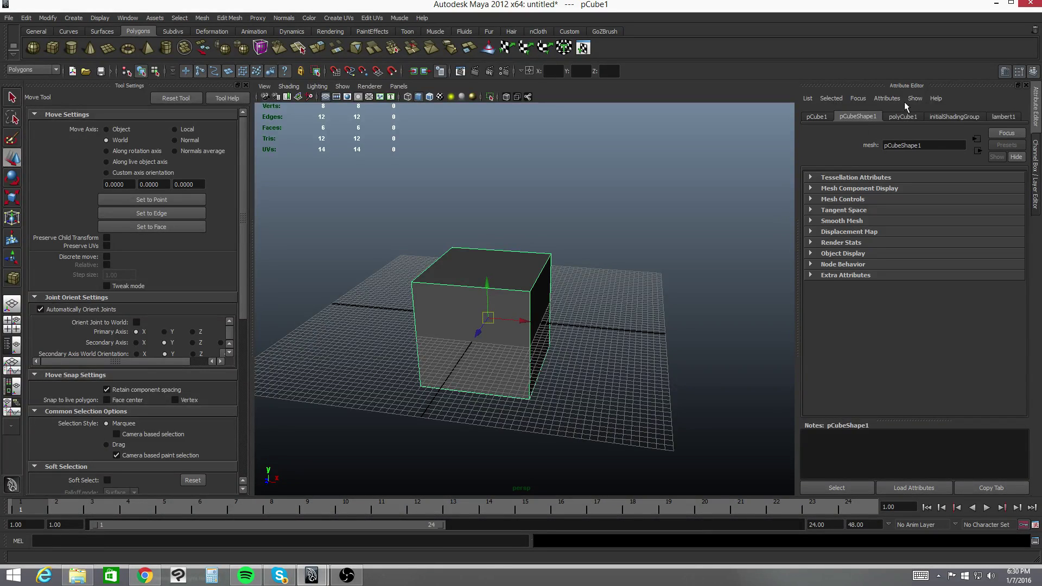
click(903, 116)
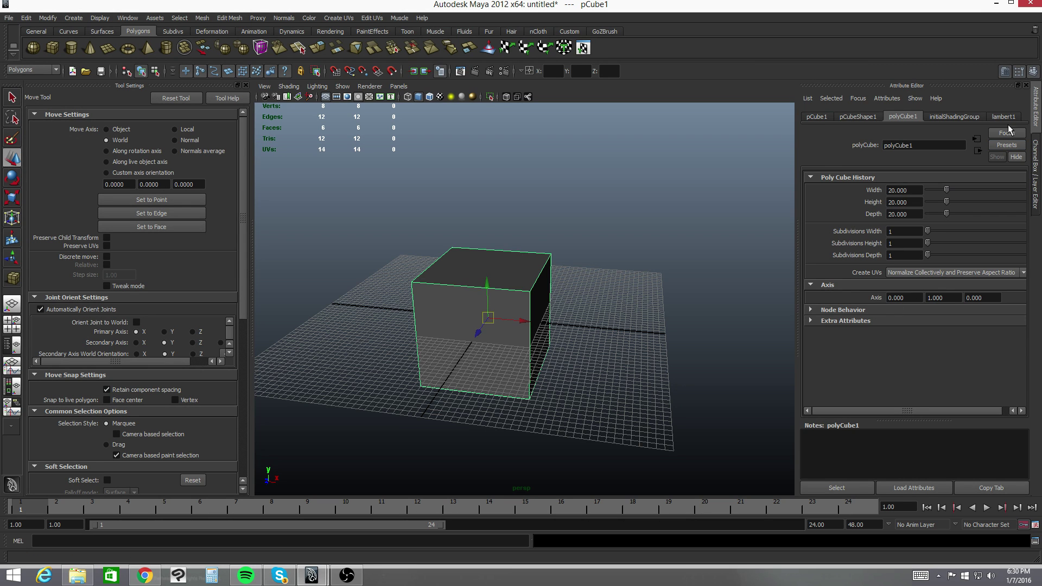
click(1036, 163)
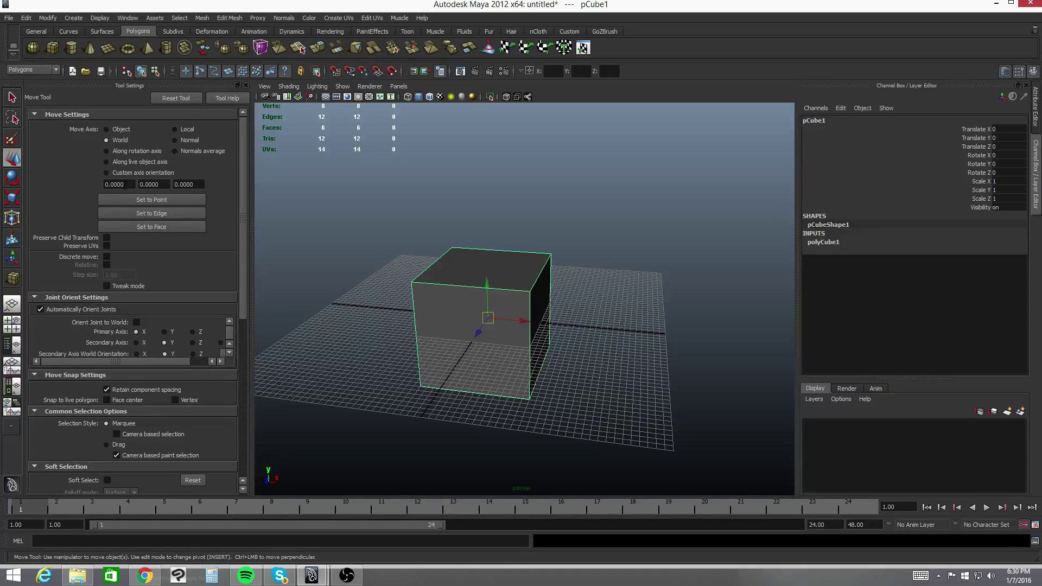
double_click(106, 184)
key(Tab)
key(Tab)
Step: Move the cube freehand along X, Y and Z to about 1.06, 15.51 and 16.05
mouse_move(615, 320)
alt+mouse_down()
mouse_move(624, 305)
mouse_move(616, 318)
alt+mouse_up()
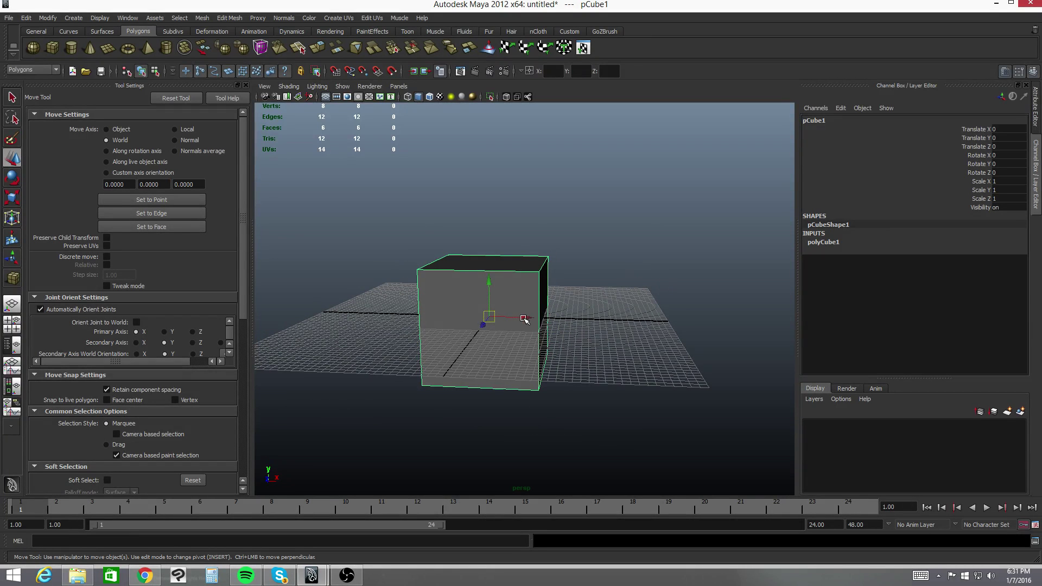
drag(524, 318, 530, 344)
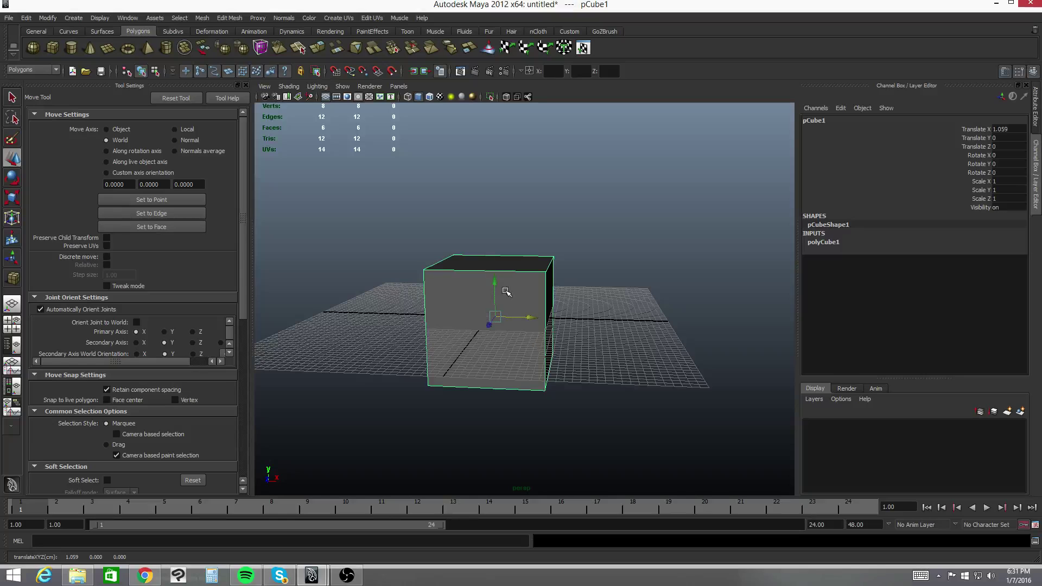
drag(491, 284, 496, 196)
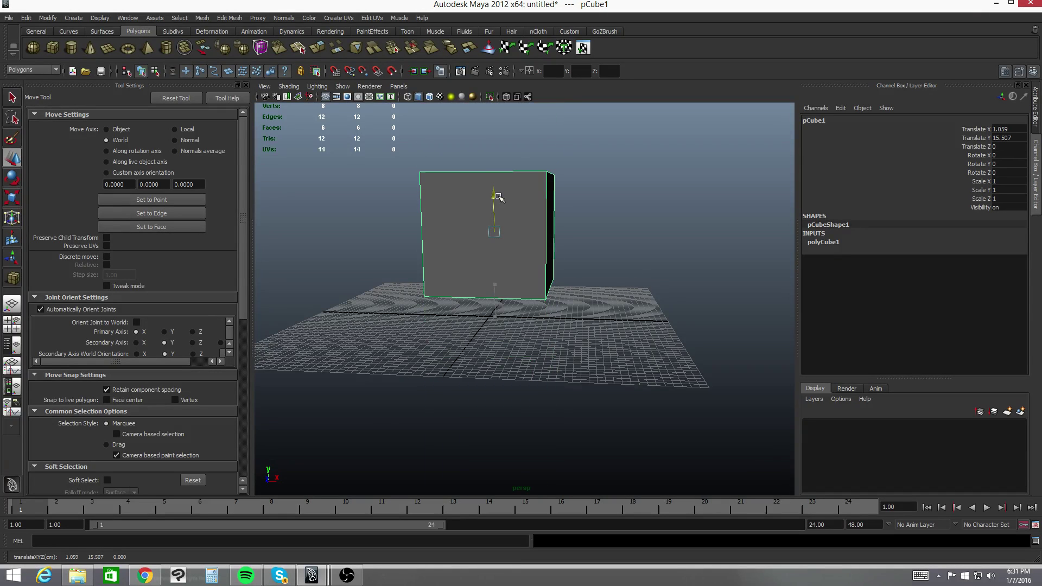
alt+drag(519, 281, 473, 289)
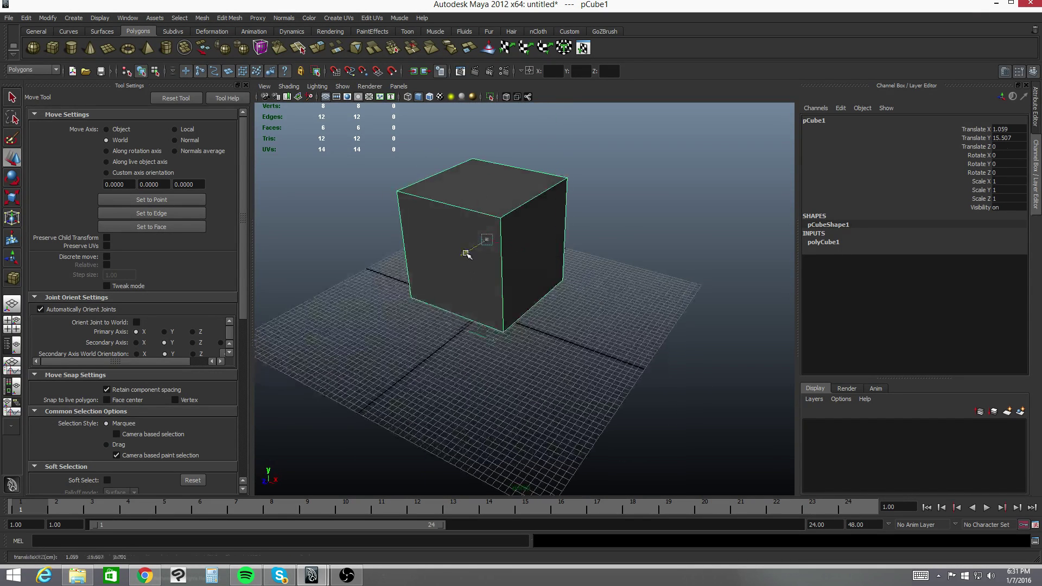
drag(475, 243, 398, 293)
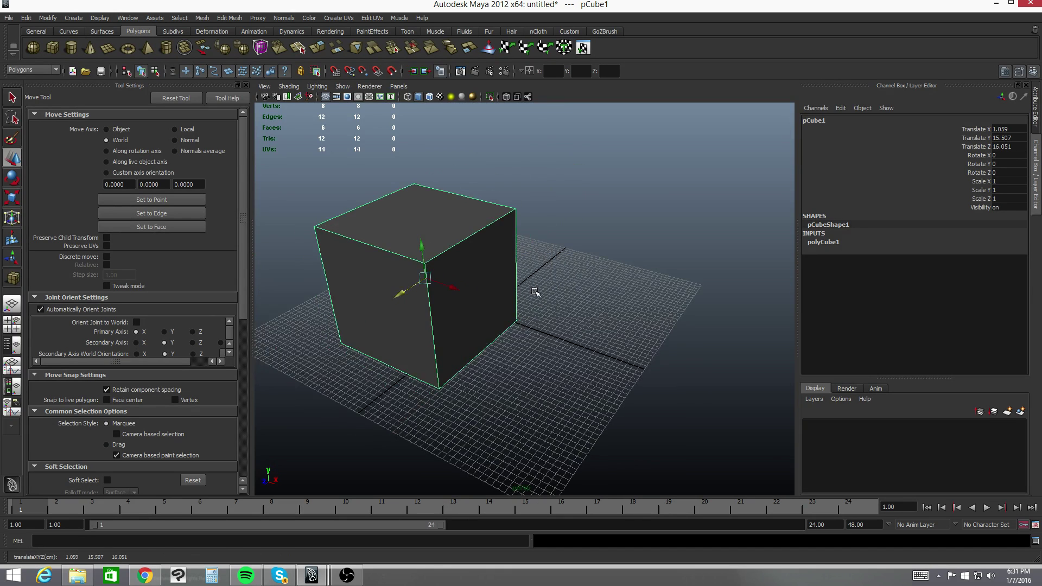
Step: Set the cube's Translate X, Y and Z to 0
alt+drag(535, 291, 630, 256)
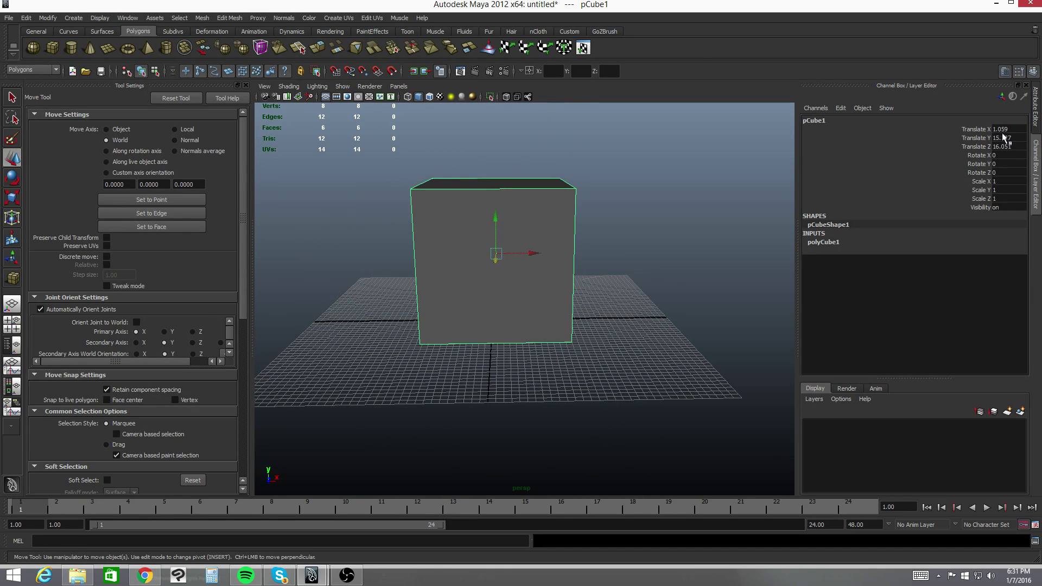
text(0)
key(Return)
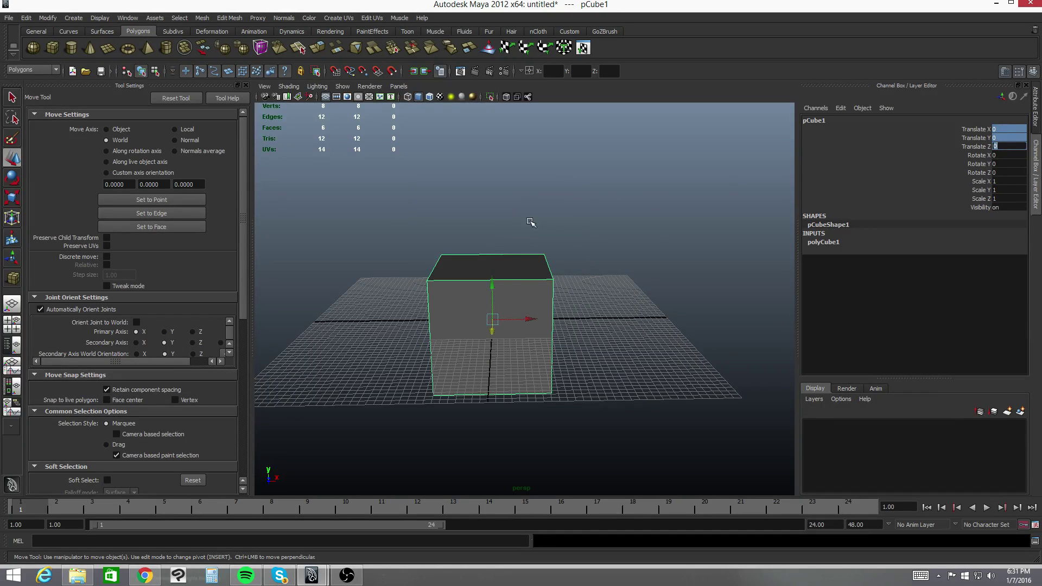
Step: Clear the selection and reselect the cube at the grid's centre
alt+drag(589, 231, 554, 228)
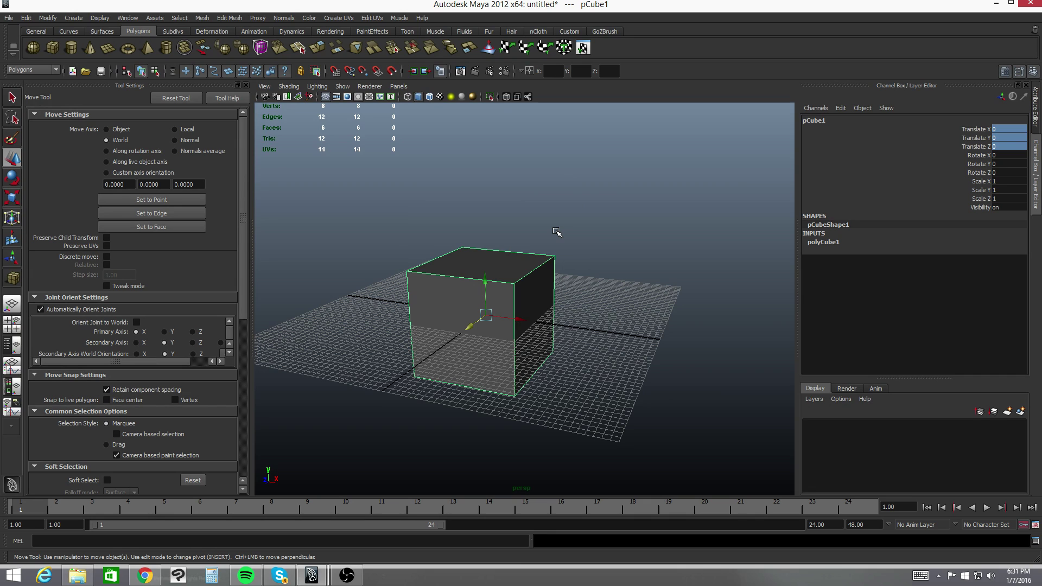
click(617, 229)
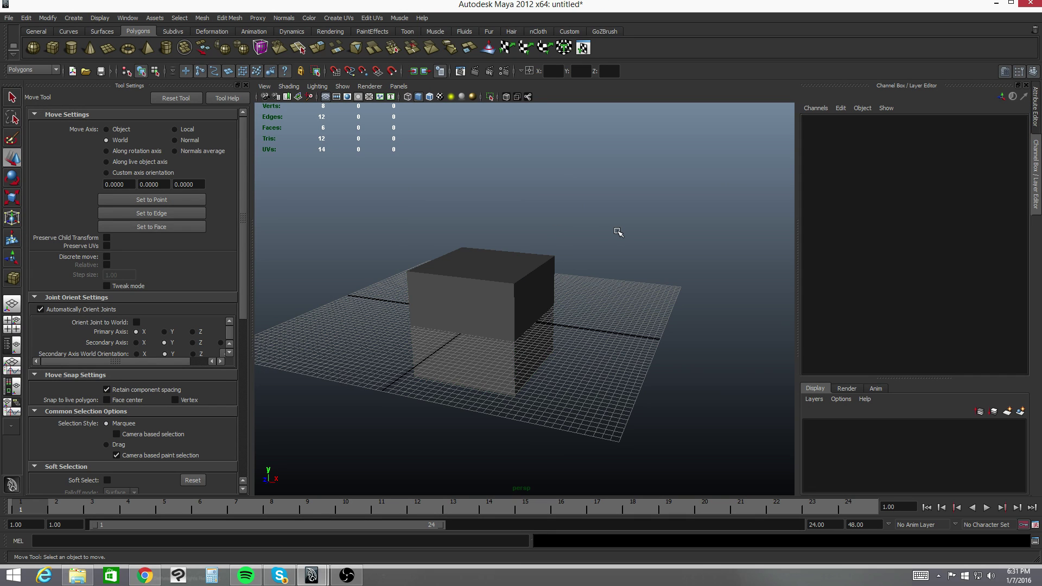
click(496, 296)
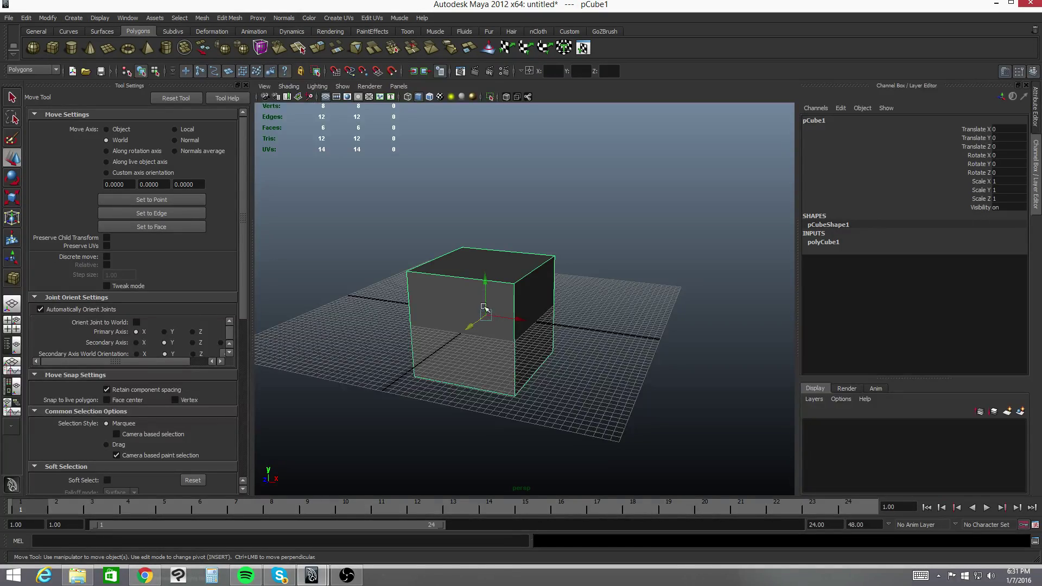
mouse_move(592, 249)
alt+mouse_down()
mouse_move(605, 249)
mouse_move(617, 281)
mouse_move(601, 260)
alt+mouse_up()
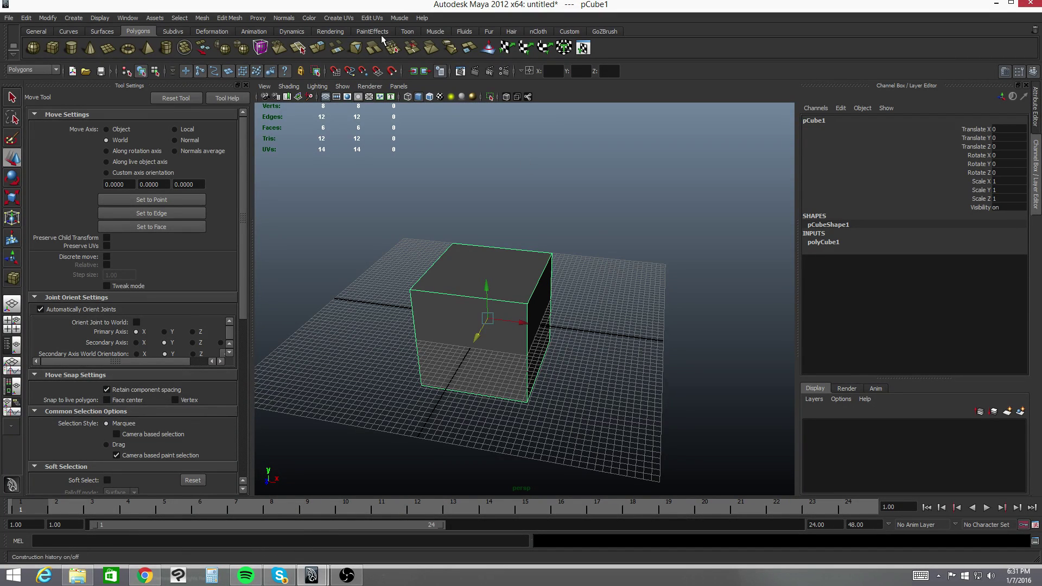
Step: Try rotating the cube about 6.5 degrees around its Y axis with the Rotate tool, and undo it
click(12, 178)
alt+drag(604, 341, 619, 340)
alt+drag(532, 309, 609, 314)
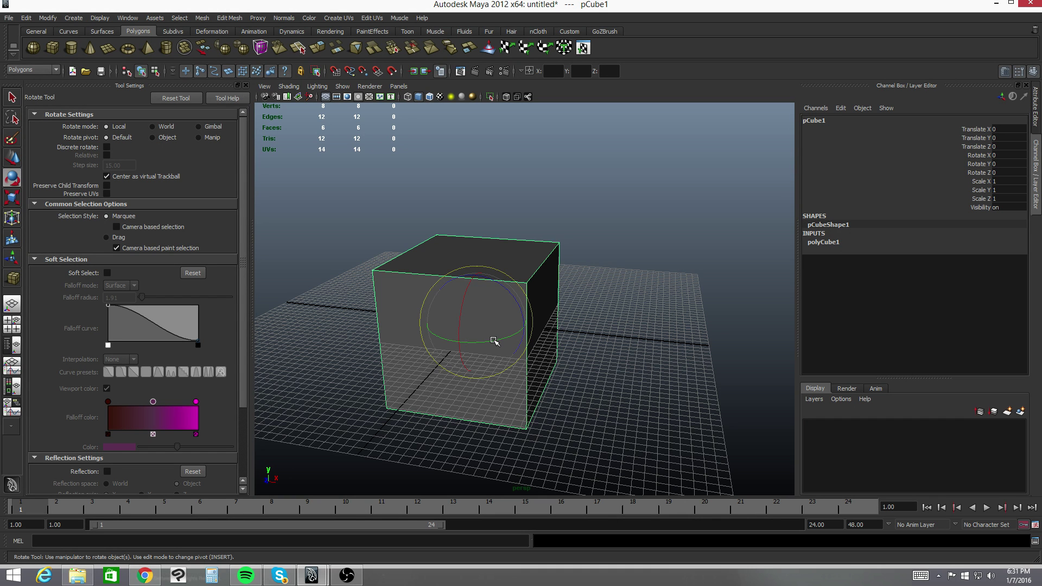
mouse_move(491, 341)
mouse_down()
mouse_move(453, 338)
mouse_move(484, 344)
mouse_move(528, 332)
mouse_move(442, 342)
mouse_move(493, 339)
mouse_up()
key(ctrl+z)
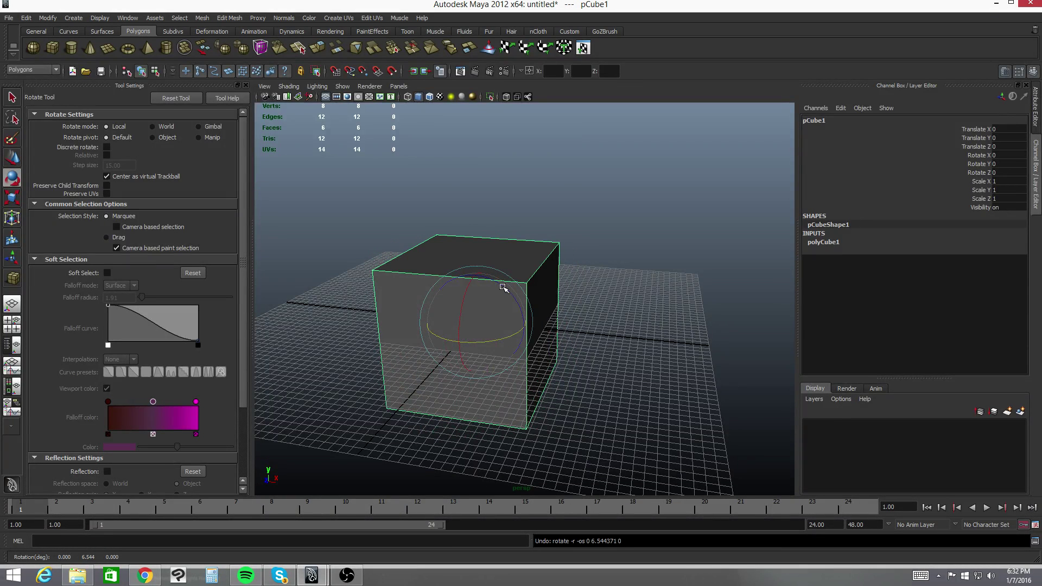
Step: Try two more freehand rotations of the cube using the other rotation rings, undoing each one
click(503, 288)
drag(502, 287, 473, 250)
key(ctrl+z)
alt+drag(504, 301, 522, 280)
alt+right_drag(349, 256, 505, 258)
alt+middle_drag(484, 285, 571, 253)
drag(564, 269, 572, 298)
key(ctrl+z)
Step: Try rotating the cube freely to about -34.6, -38.8 and -24.7 degrees in X, Y and Z, and undo it
alt+drag(657, 293, 531, 323)
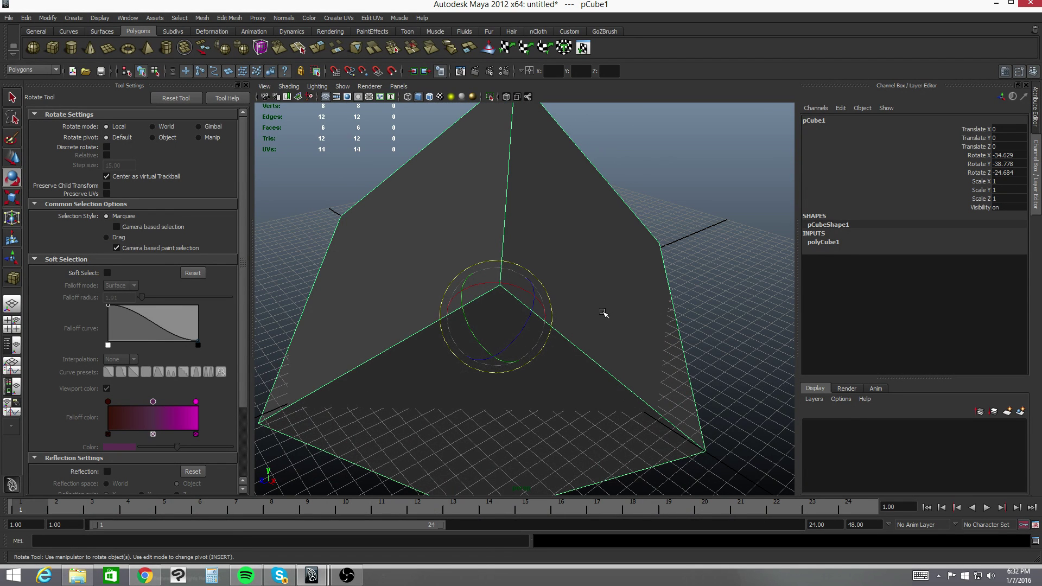
key(ctrl+z)
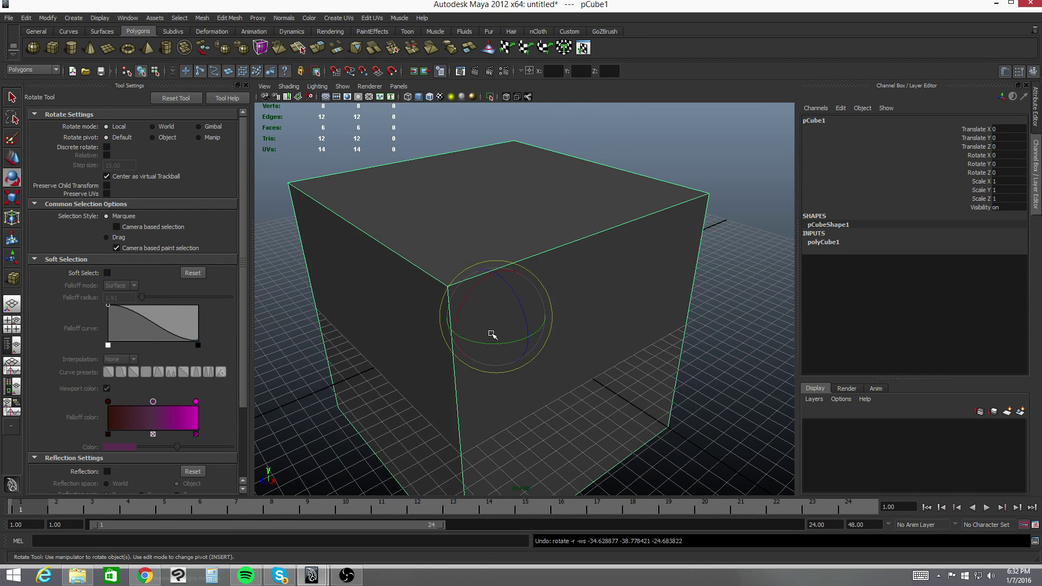
alt+drag(570, 332, 541, 291)
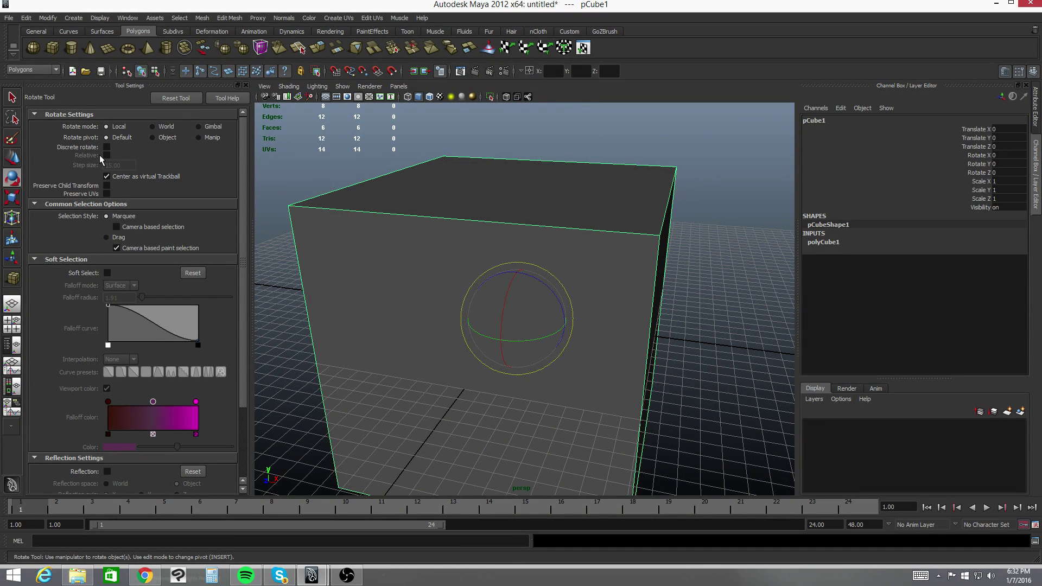
Step: Try stretching the cube along X to about 2.87 times its width with the Scale tool, and undo it
click(12, 199)
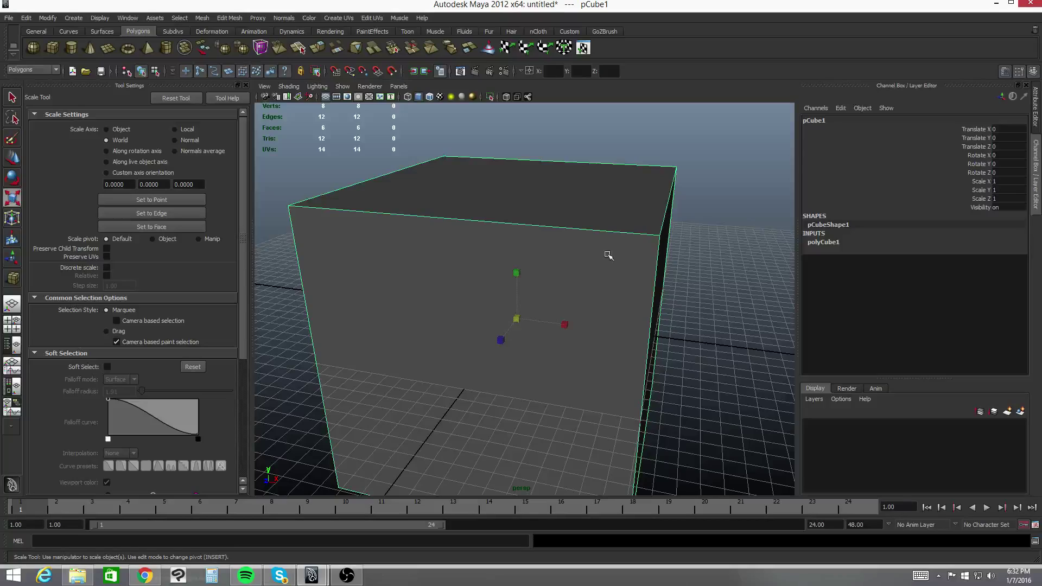
alt+right_drag(609, 255, 536, 252)
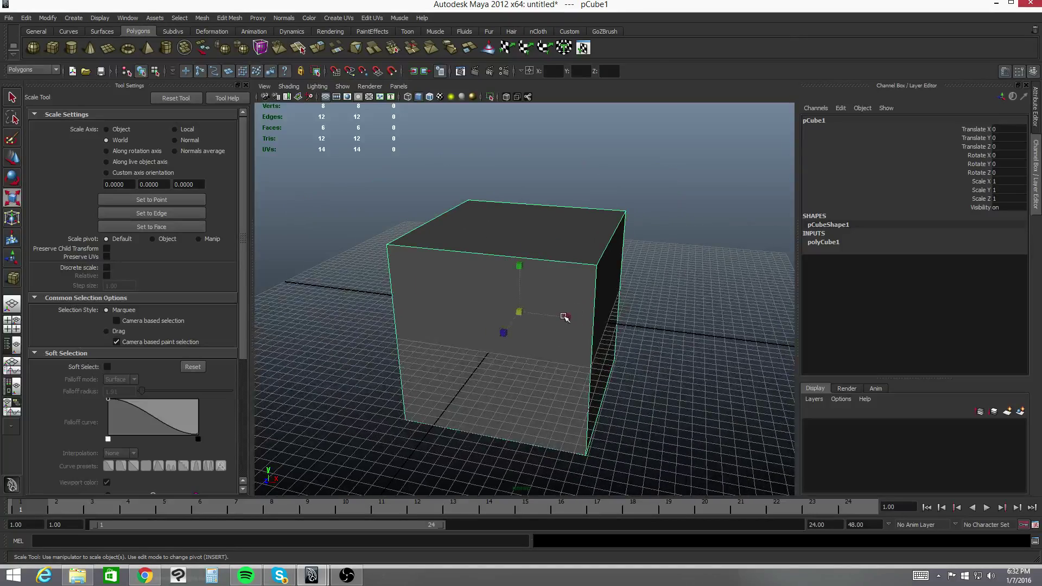
alt+drag(673, 329, 666, 325)
drag(565, 318, 724, 312)
alt+right_drag(724, 311, 624, 319)
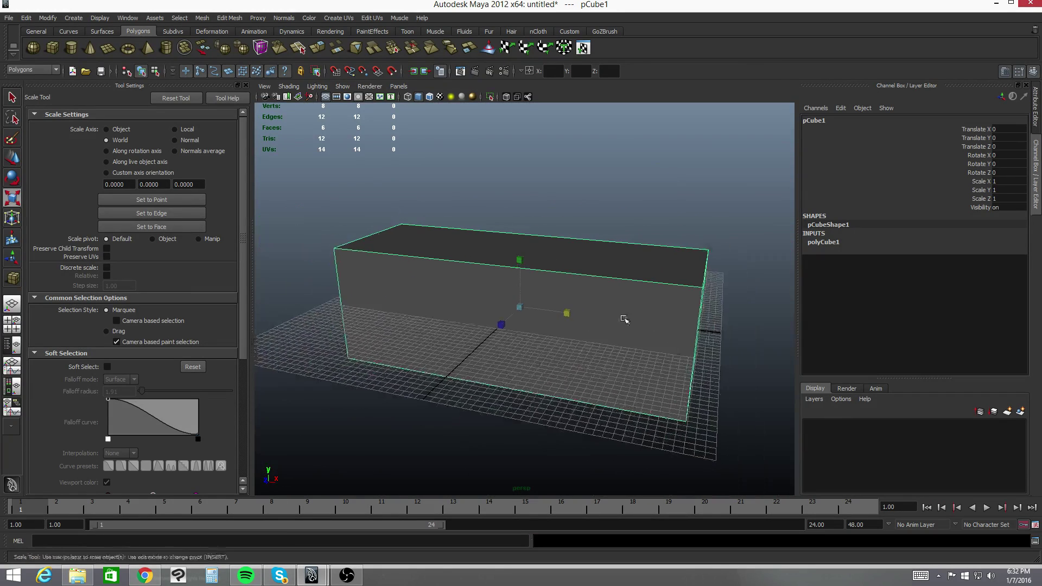
mouse_move(624, 319)
alt+mouse_down()
mouse_move(624, 329)
mouse_move(620, 317)
alt+mouse_up()
key(ctrl+z)
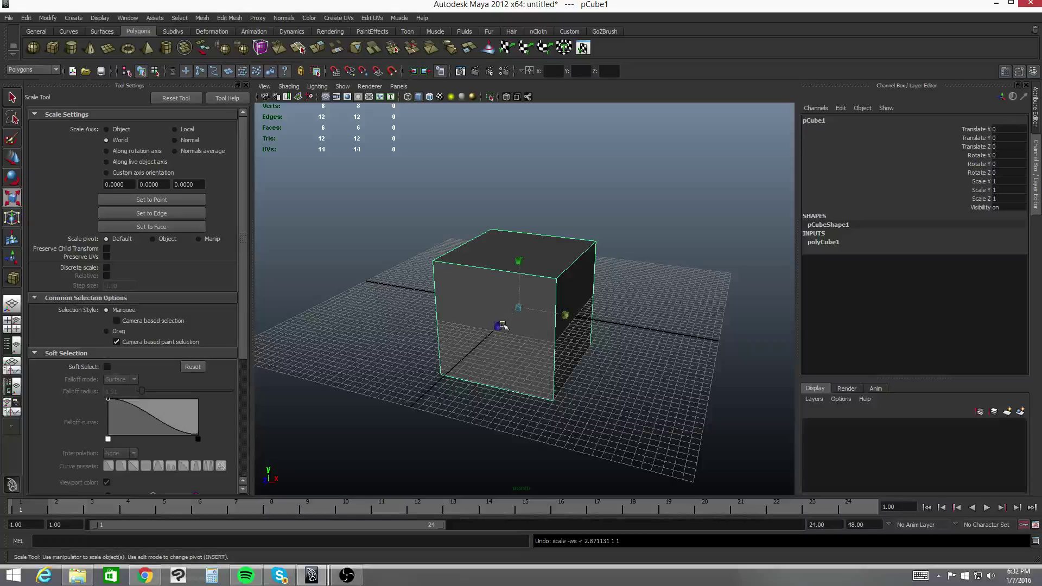
Step: Try scaling the cube along Z and along Y, undoing each change
drag(498, 327, 455, 359)
key(ctrl+z)
drag(517, 259, 530, 195)
key(ctrl+z)
Step: Try scaling the cube uniformly to about 0.64 on all axes, and undo it
alt+right_drag(476, 264, 567, 274)
alt+drag(567, 274, 553, 264)
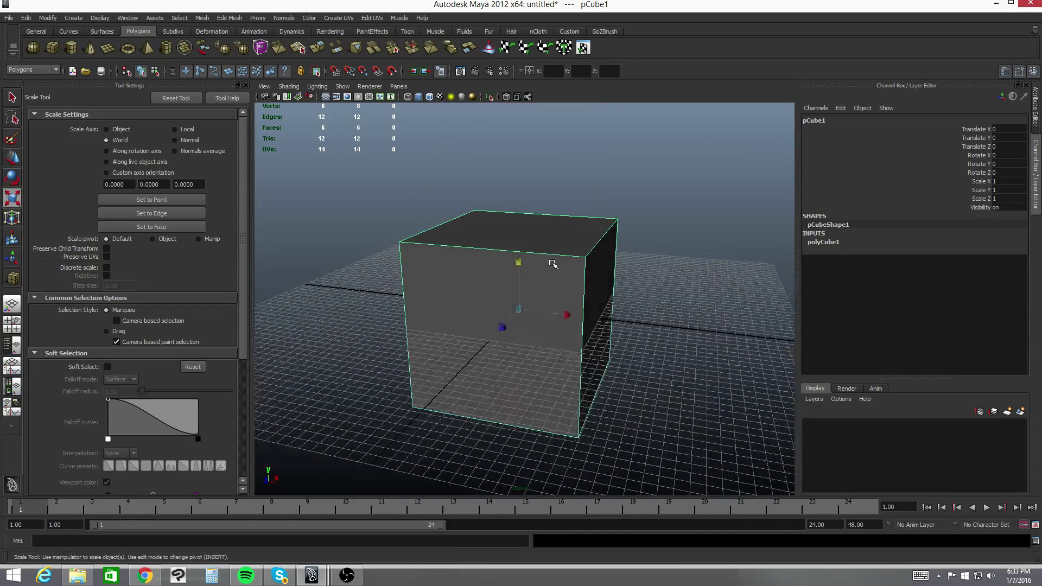
click(569, 317)
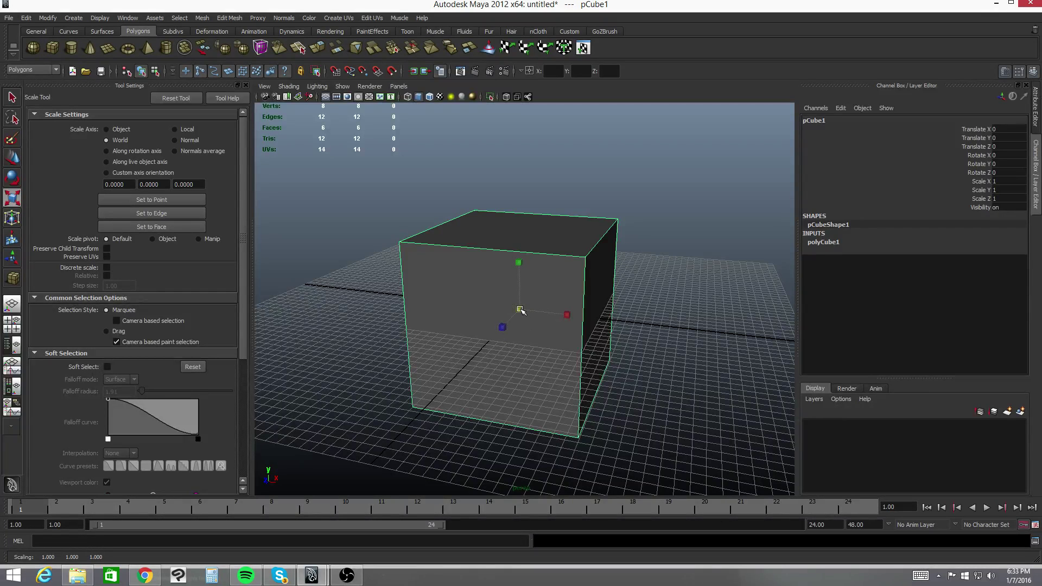
drag(520, 309, 472, 316)
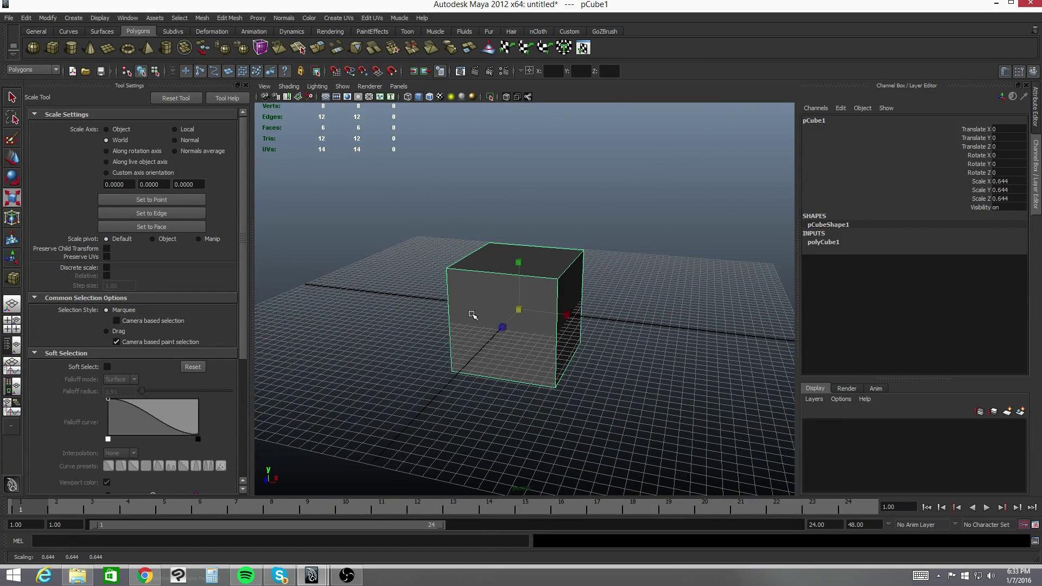
key(ctrl+z)
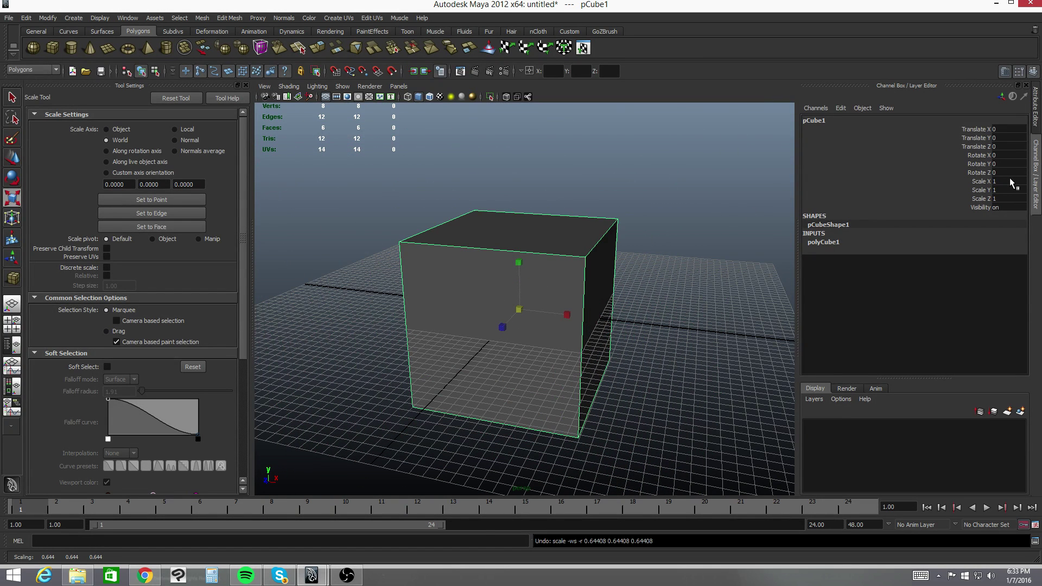
Step: Try setting the cube's Scale X, Y and Z values together to 2, and undo it
drag(1010, 182, 1011, 194)
text(2)
key(Return)
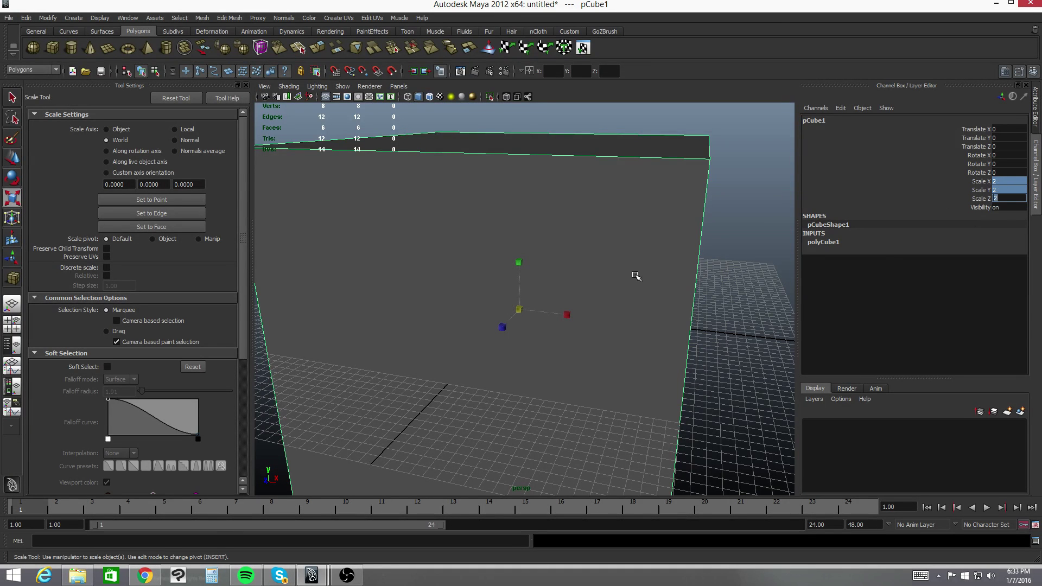
alt+right_drag(698, 274, 623, 273)
key(ctrl+z)
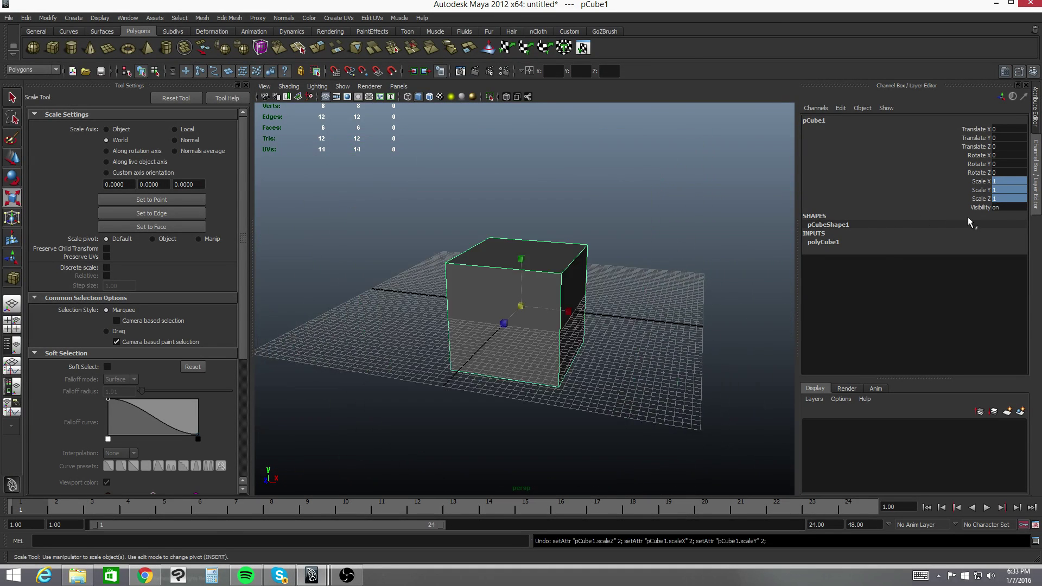
Step: Try setting the cube's Scale X, Y and Z values together to 3, and undo it
click(1004, 198)
text(3)
key(Return)
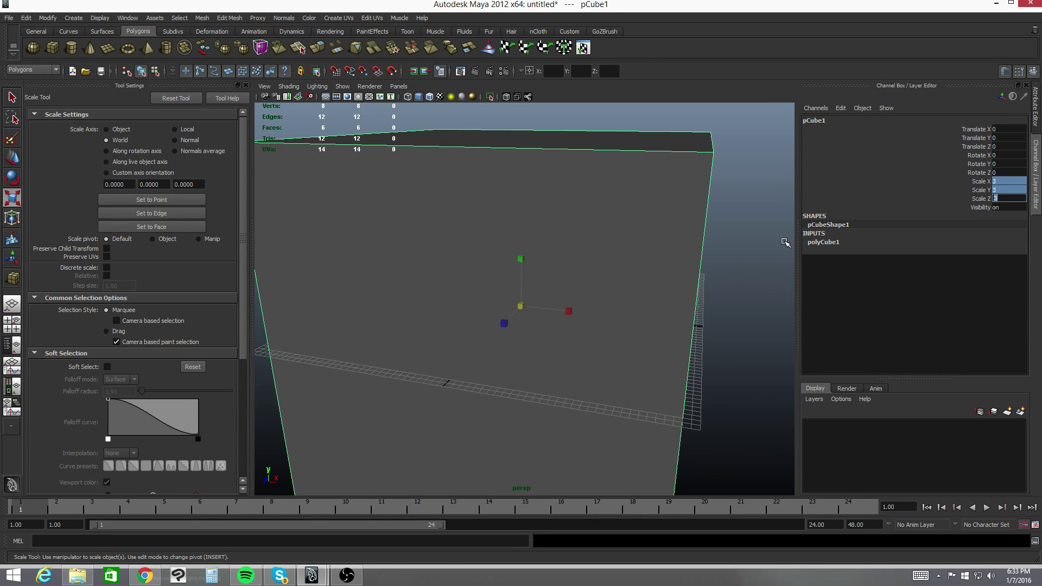
scroll(618, 255, down, 5)
mouse_move(618, 255)
alt+mouse_down()
mouse_move(577, 258)
mouse_move(623, 258)
alt+mouse_up()
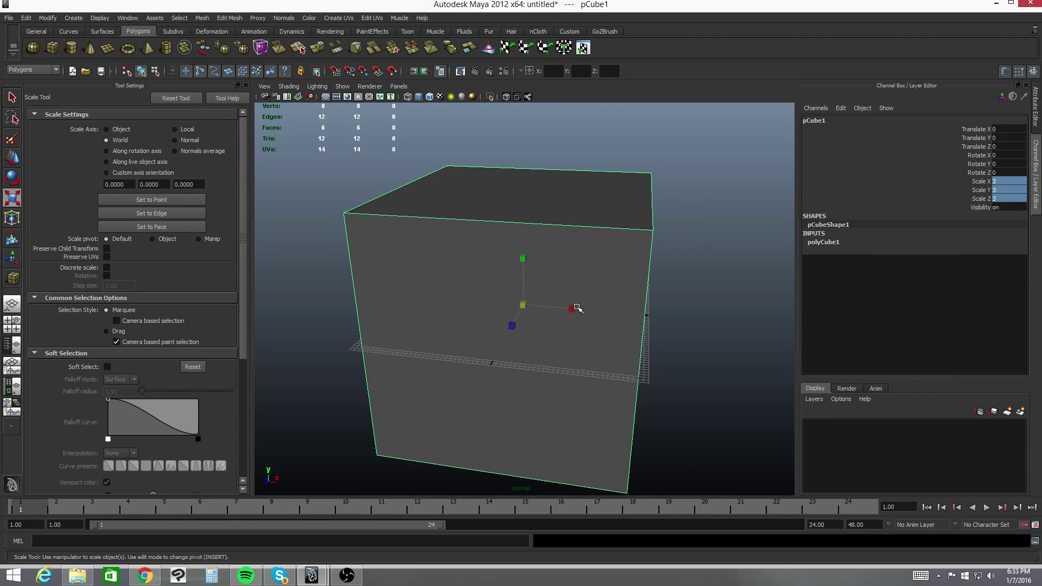
key(ctrl+z)
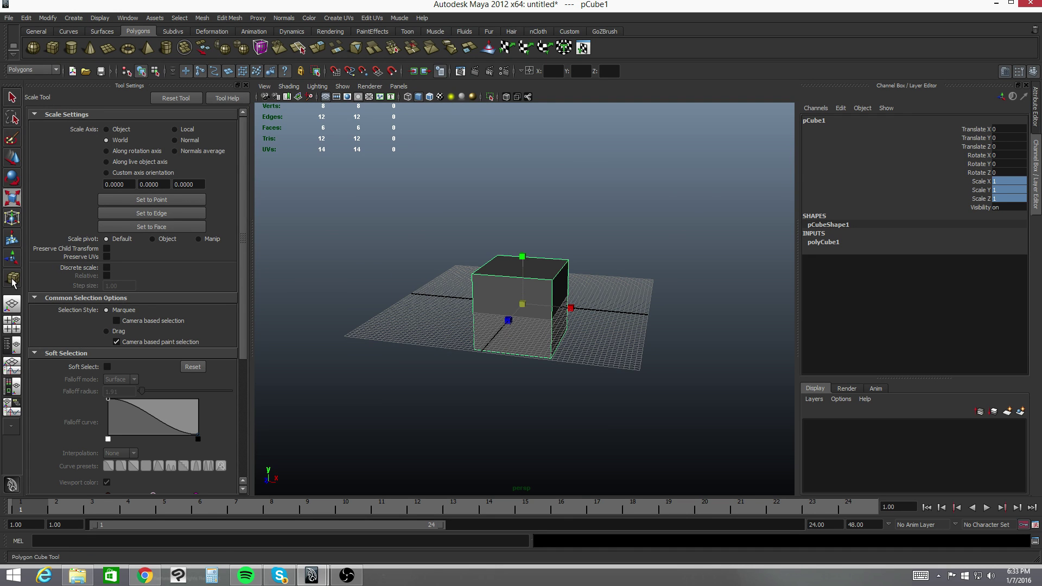
scroll(495, 268, up, 5)
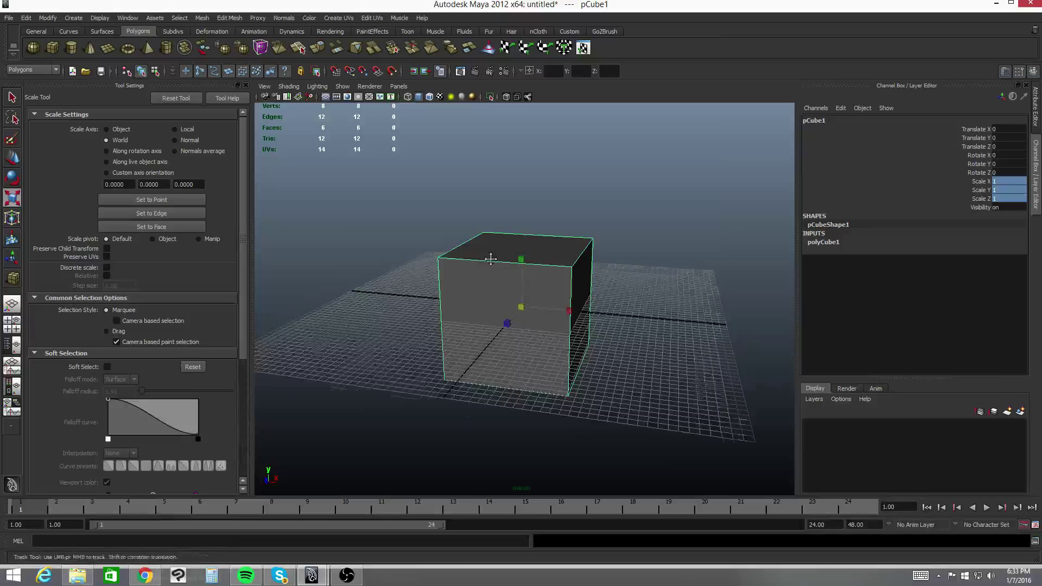
alt+middle_drag(491, 260, 475, 266)
scroll(479, 259, up, 2)
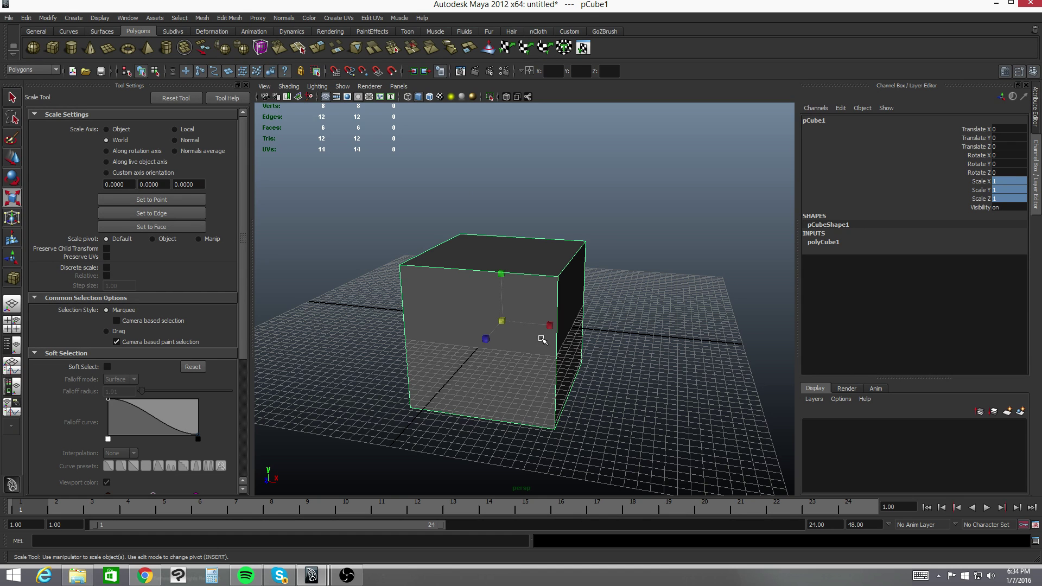
alt+drag(594, 303, 602, 313)
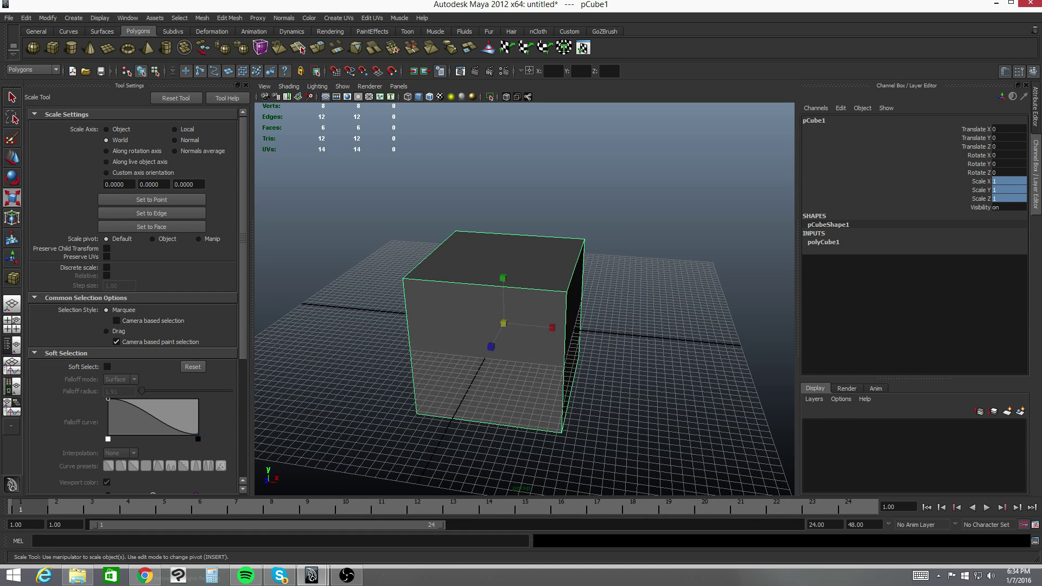